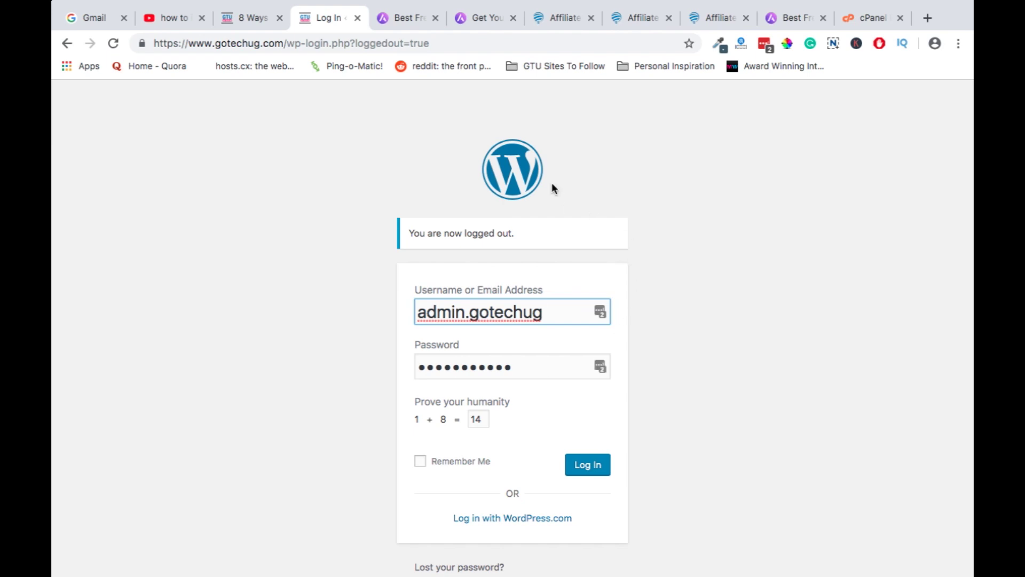
Switch to the wpastra.com tab and scroll back up to the 'Astra WordPress Theme' hero
left_click(407, 20)
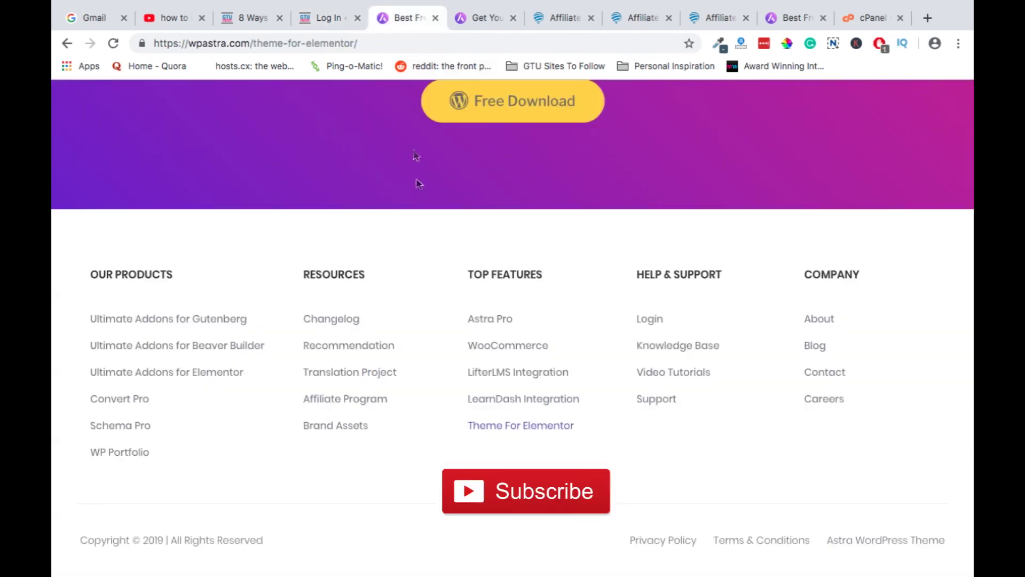
scroll(417, 208, "up", 15)
scroll(417, 212, "up", 20)
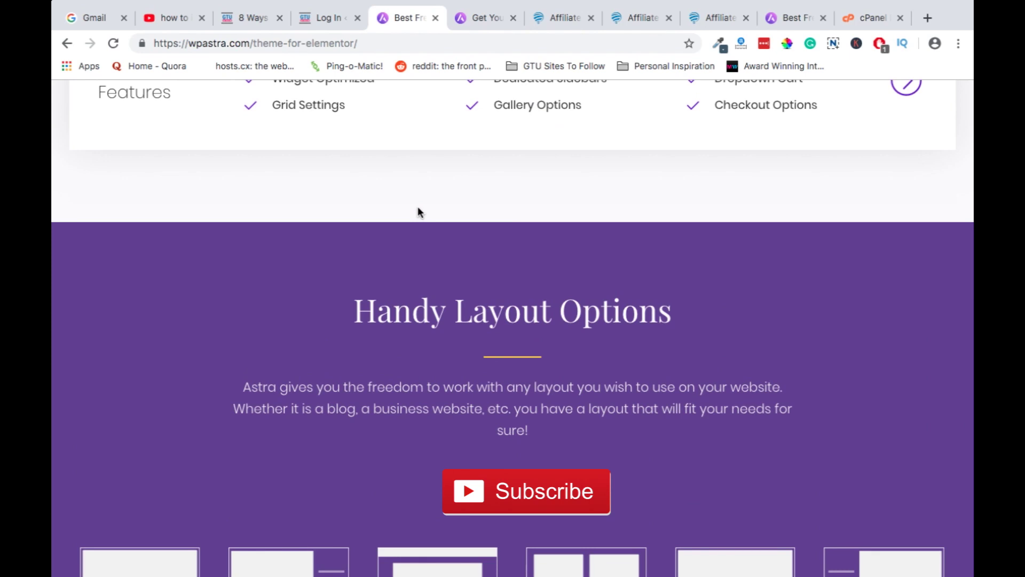
scroll(418, 212, "up", 15)
scroll(418, 212, "up", 20)
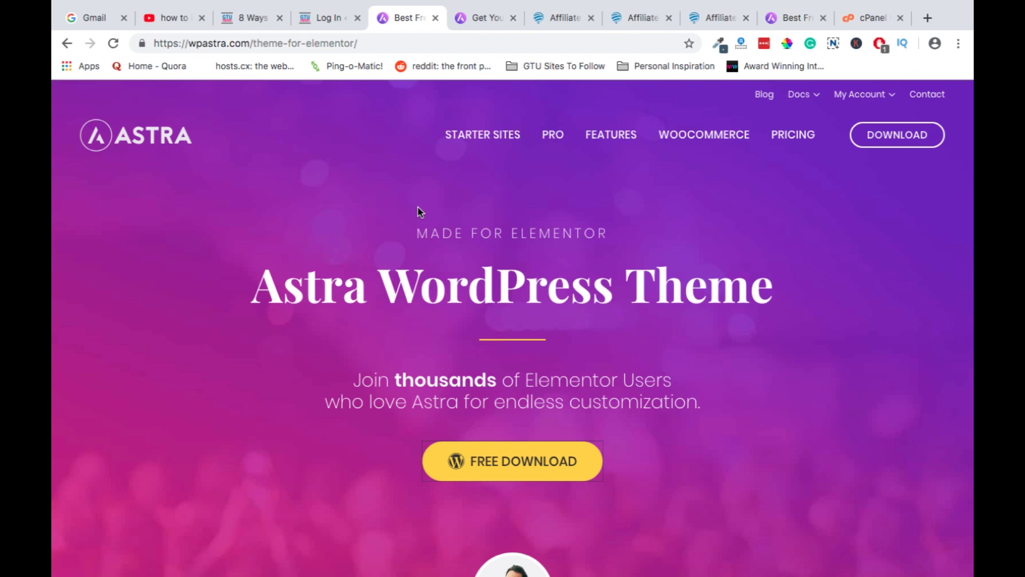
Open PRO pricing and review the Astra Pro, Mini Agency Bundle and Agency Bundle plans
left_click(552, 134)
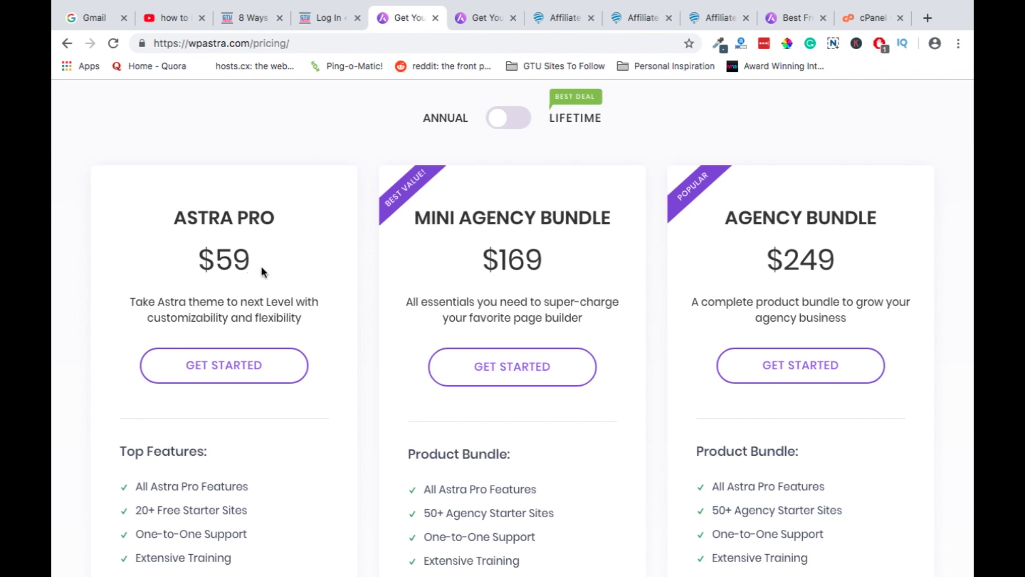
scroll(262, 270, "down", 3)
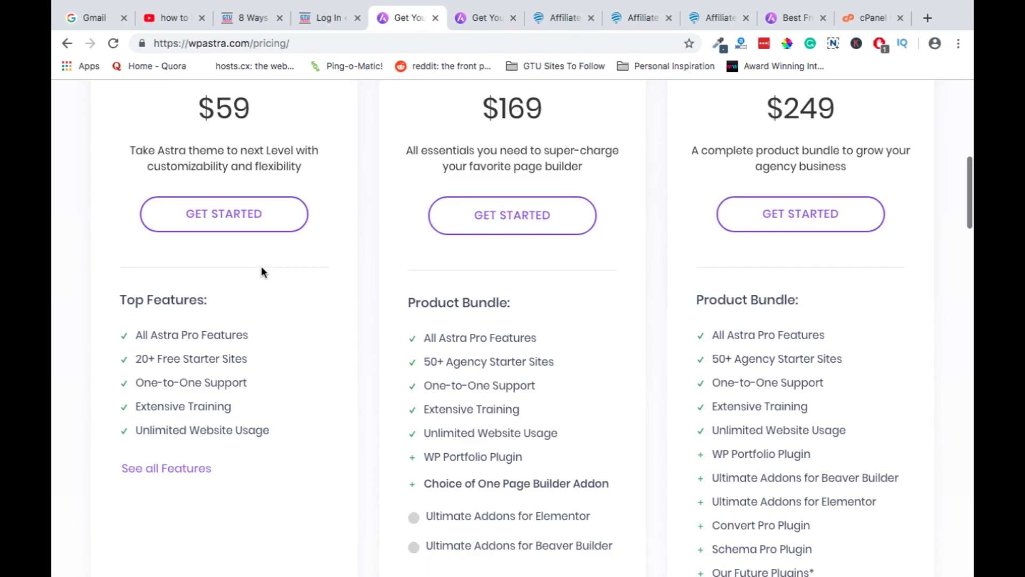
scroll(261, 271, "up", 3)
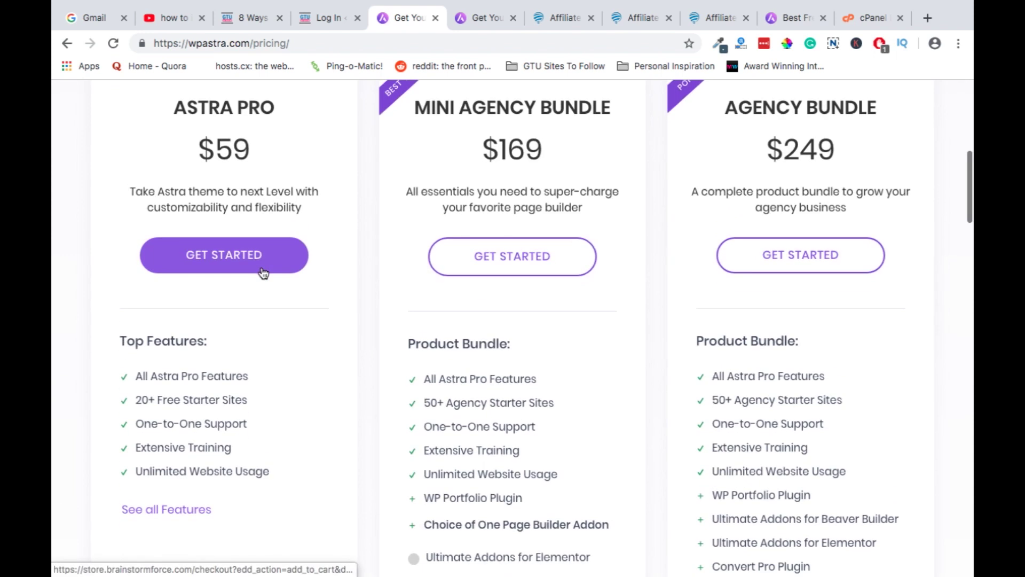
scroll(262, 271, "up", 1)
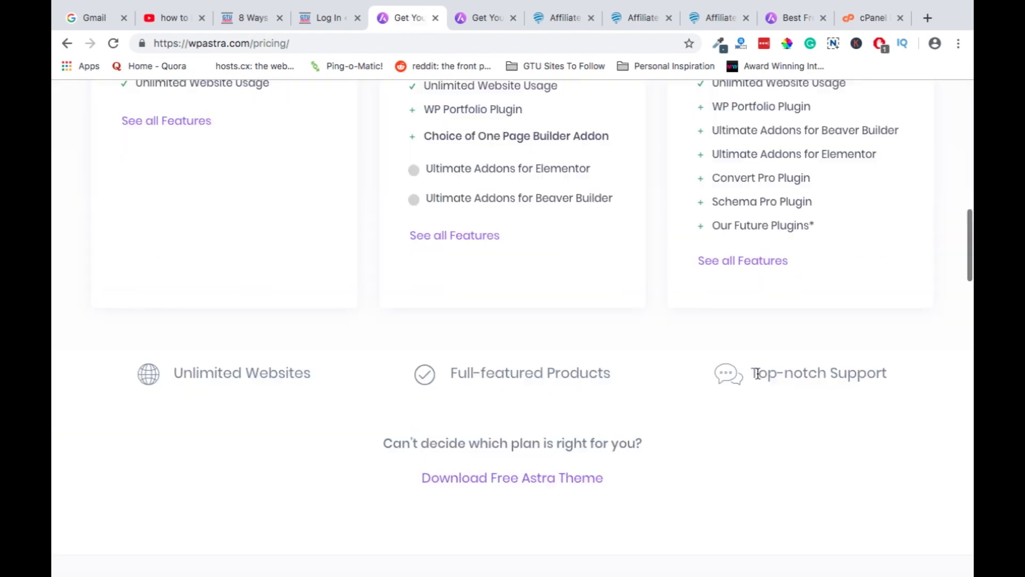
scroll(757, 371, "up", 15)
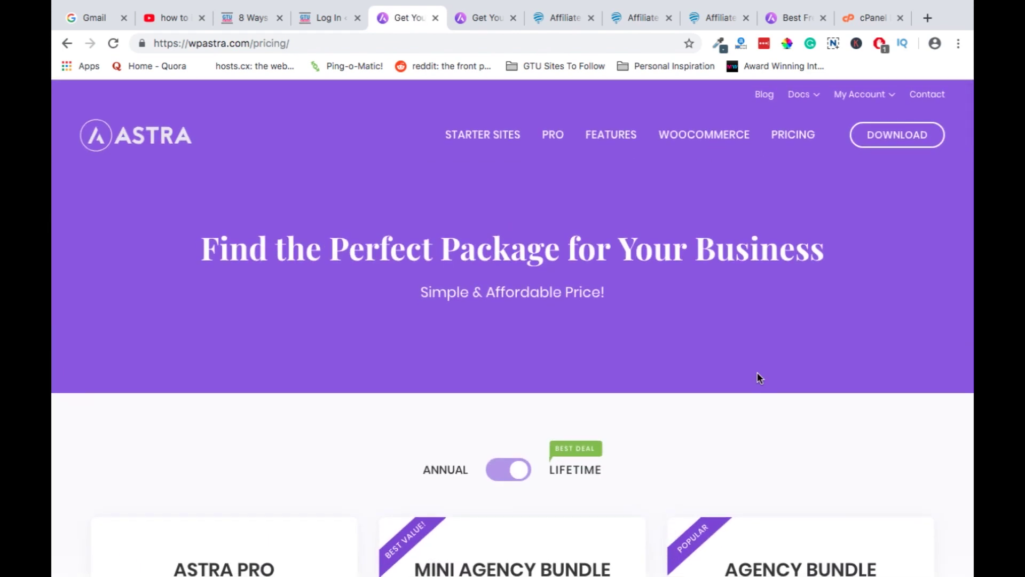
Back on the WordPress login page, answer the humanity check with 9 and log in
left_click(322, 18)
left_click(476, 434)
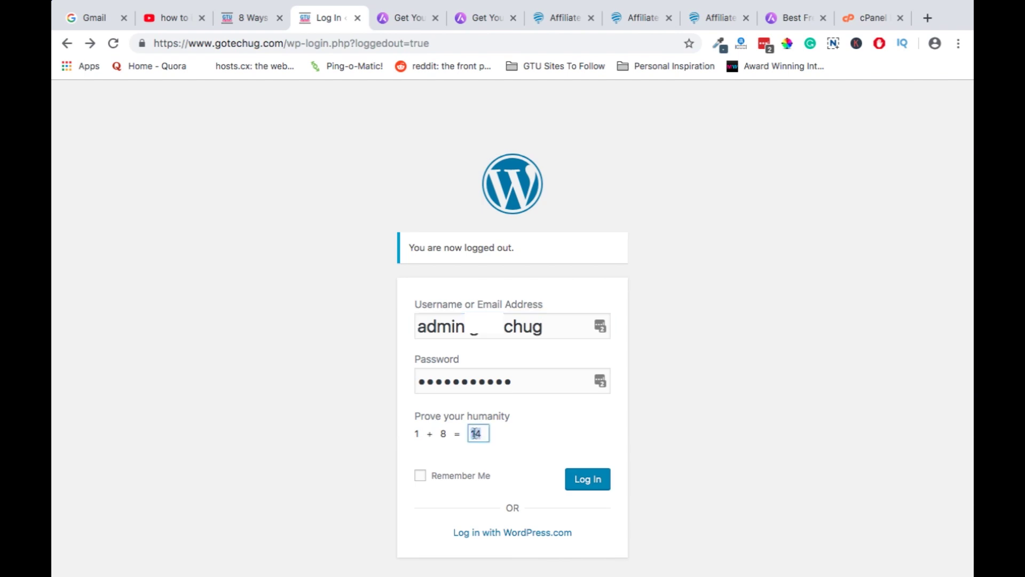
type("9")
left_click(584, 481)
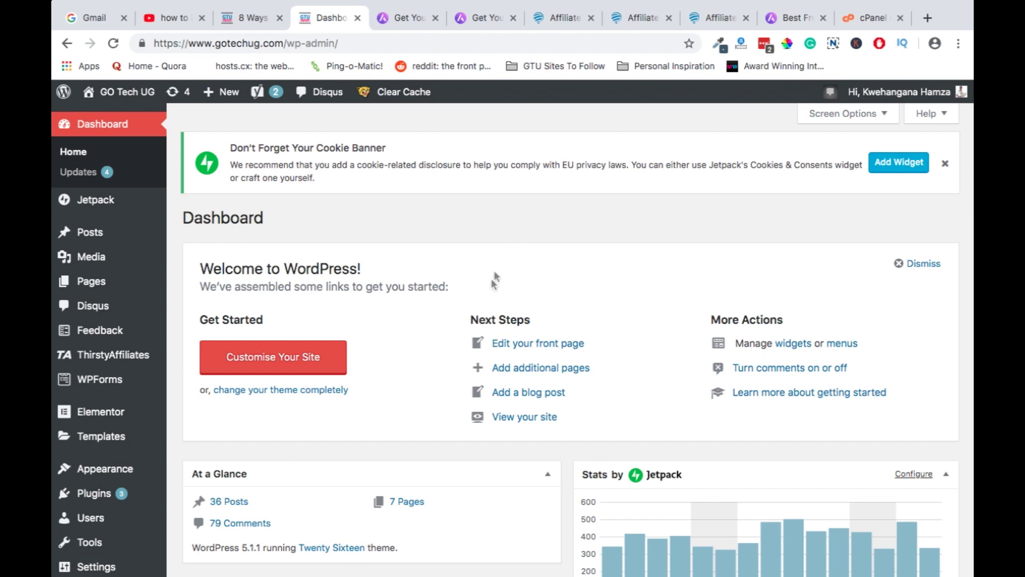
scroll(95, 435, "down", 1)
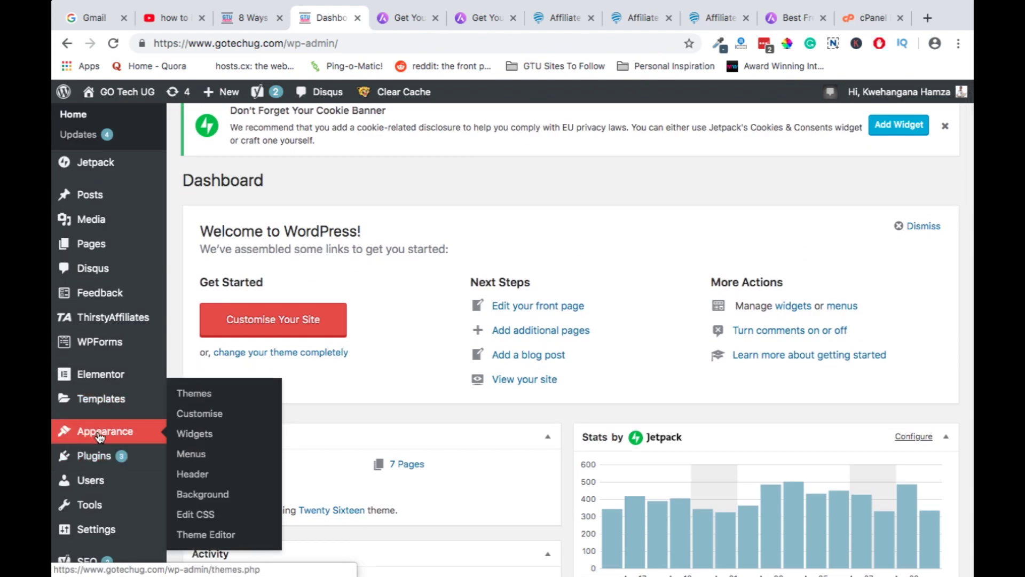
Go to Appearance > Themes and view the single installed theme, Twenty Sixteen
left_click(194, 398)
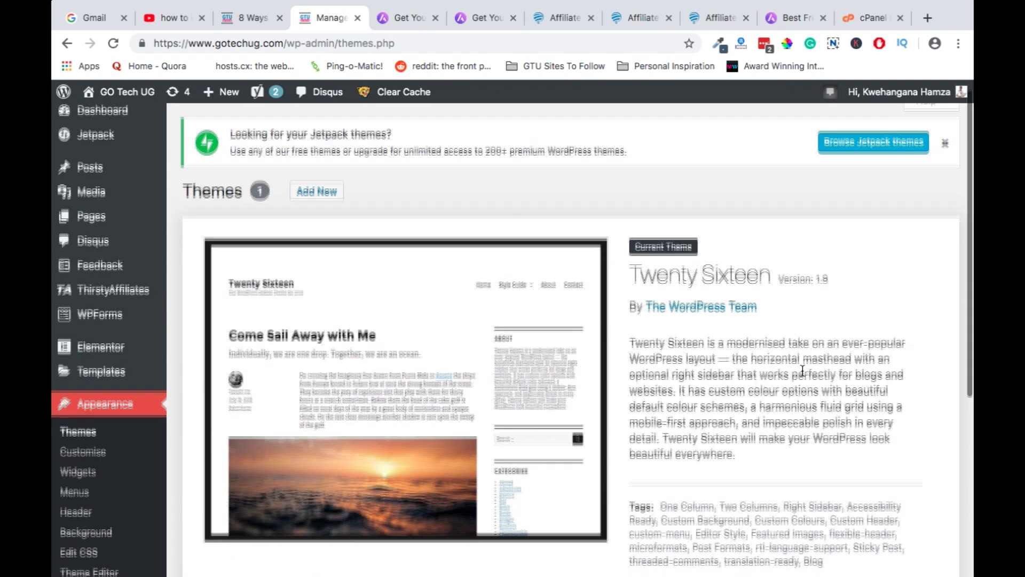
scroll(802, 370, "down", 6)
scroll(802, 369, "up", 6)
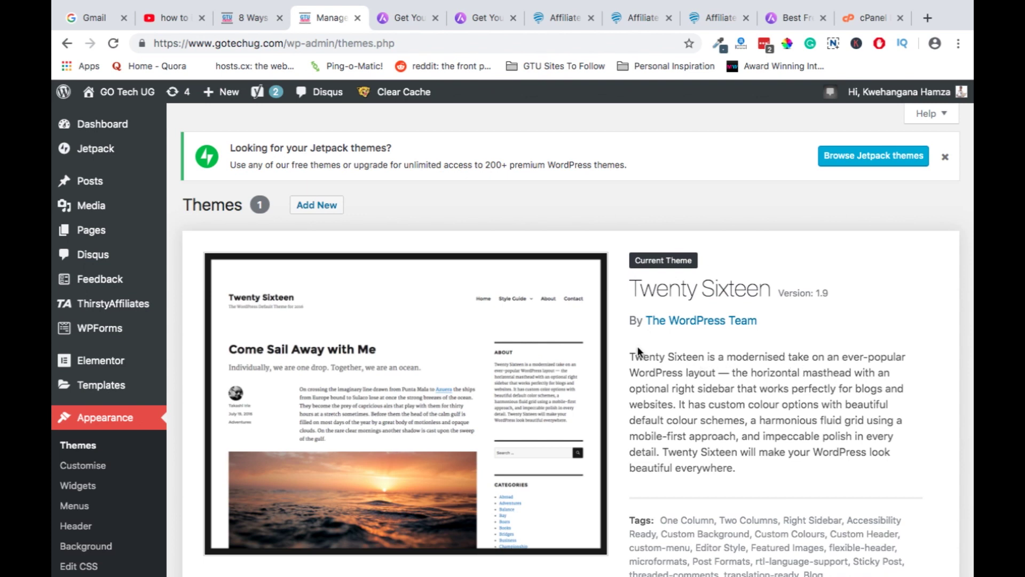
Add a new theme by searching the theme directory for 'astra'
left_click(322, 207)
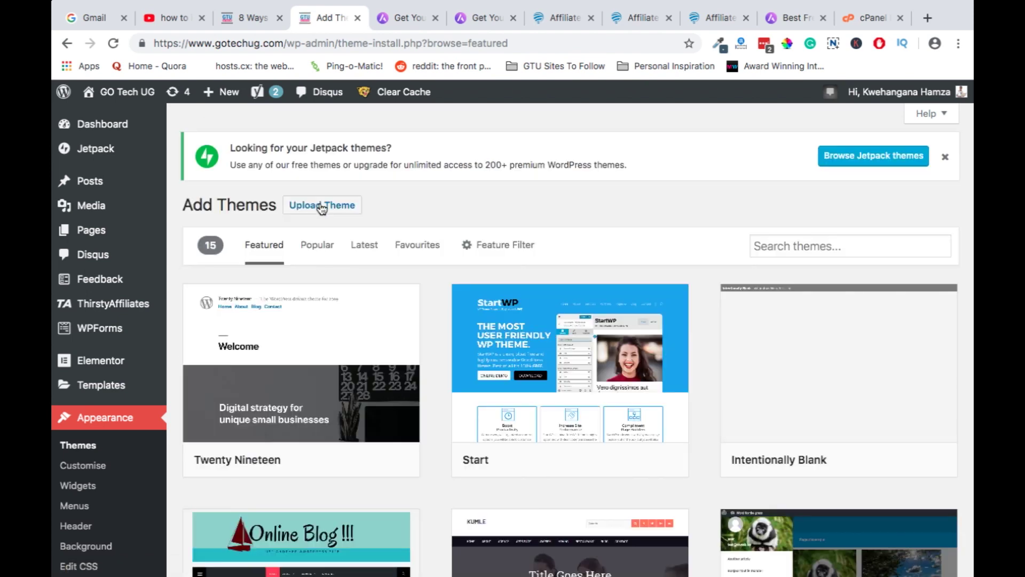
left_click(808, 245)
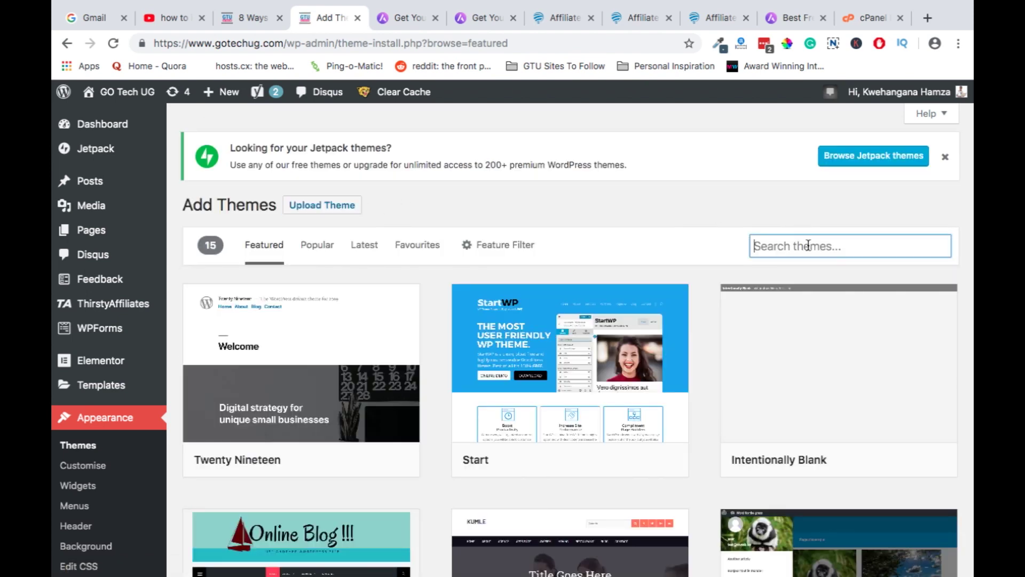
type("a")
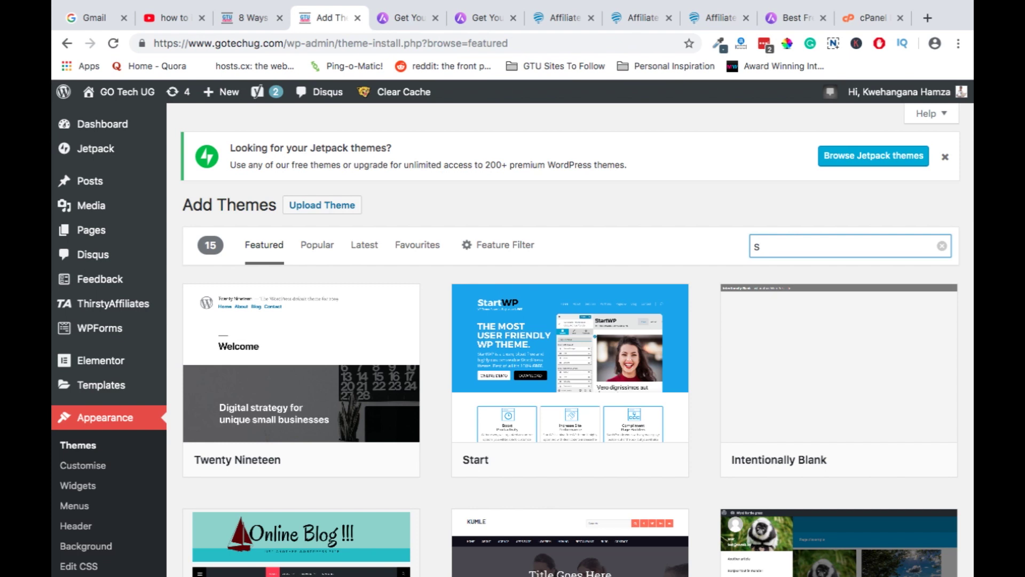
type("stra")
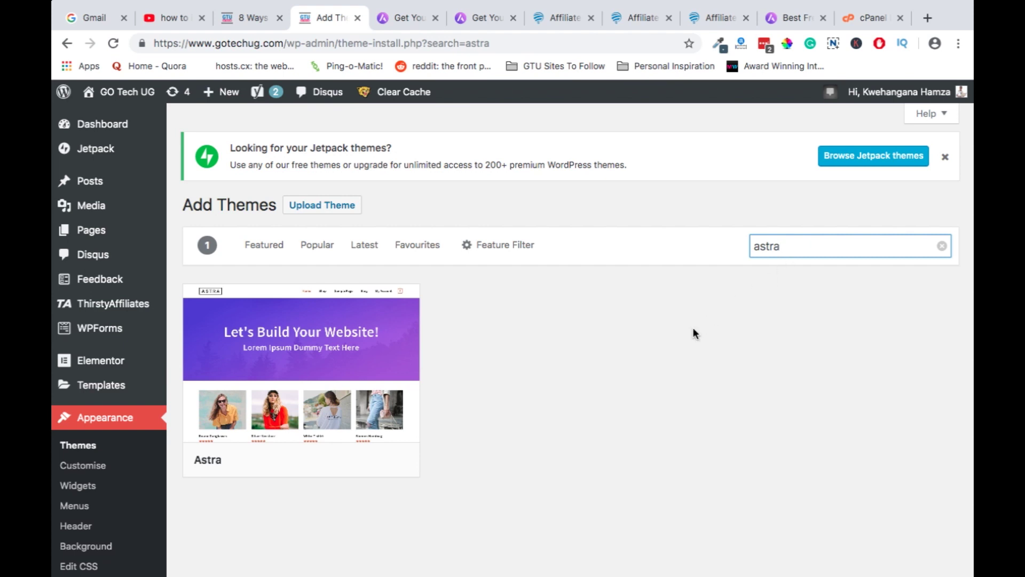
scroll(668, 331, "down", 3)
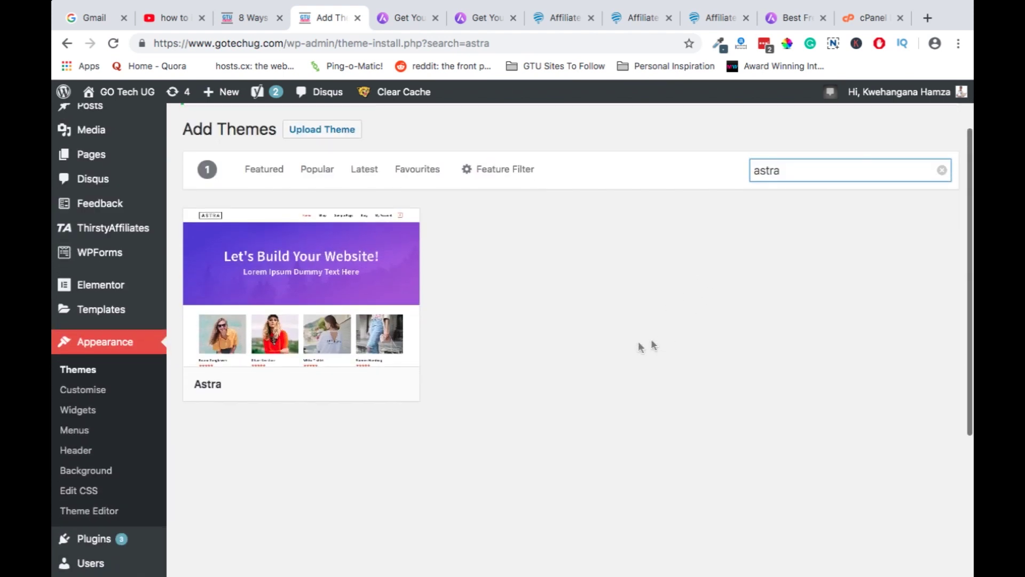
Install the Astra theme from the search results and return to the installed themes list
mouse_move(331, 320)
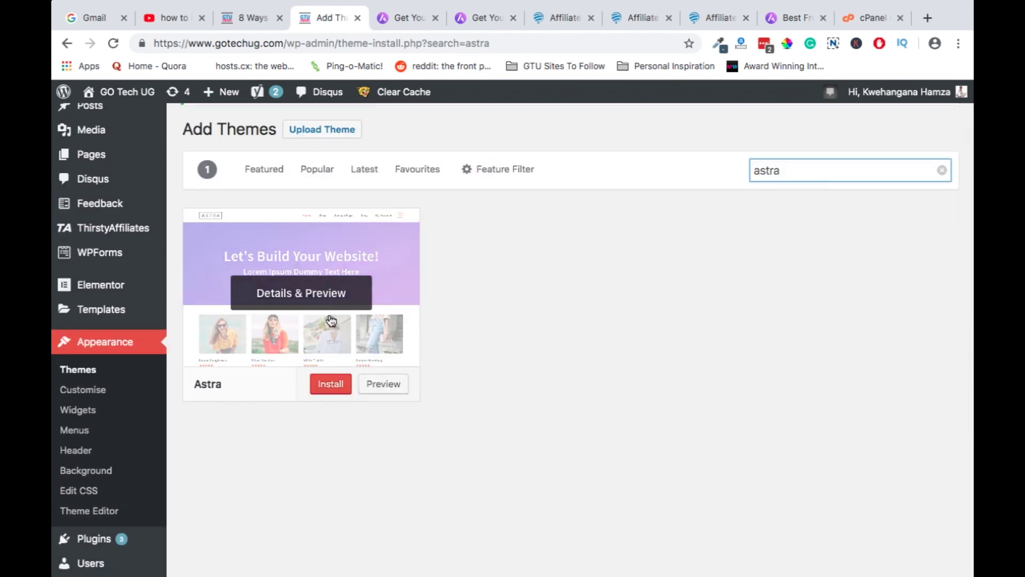
left_click(328, 385)
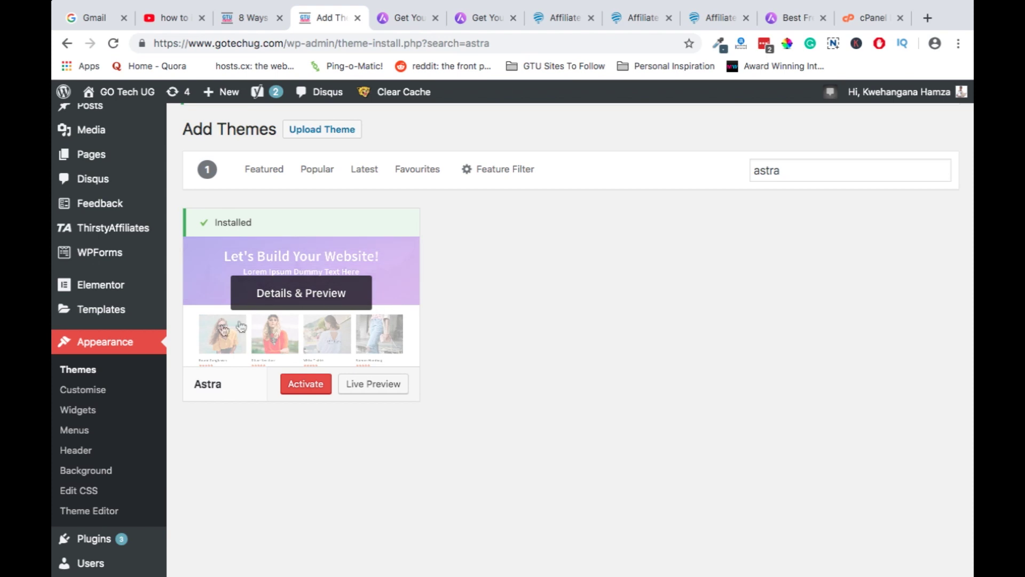
left_click(94, 373)
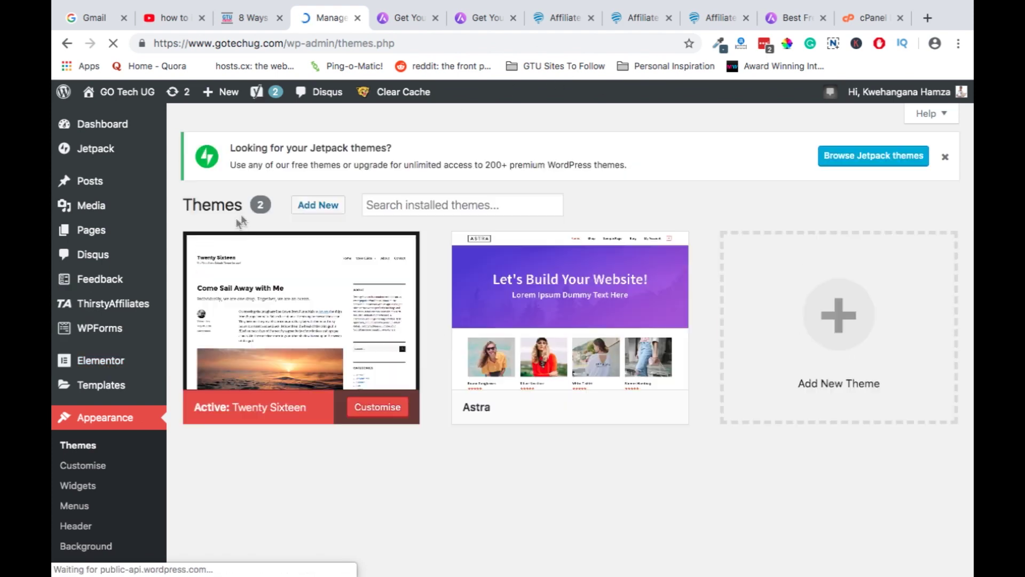
mouse_move(550, 407)
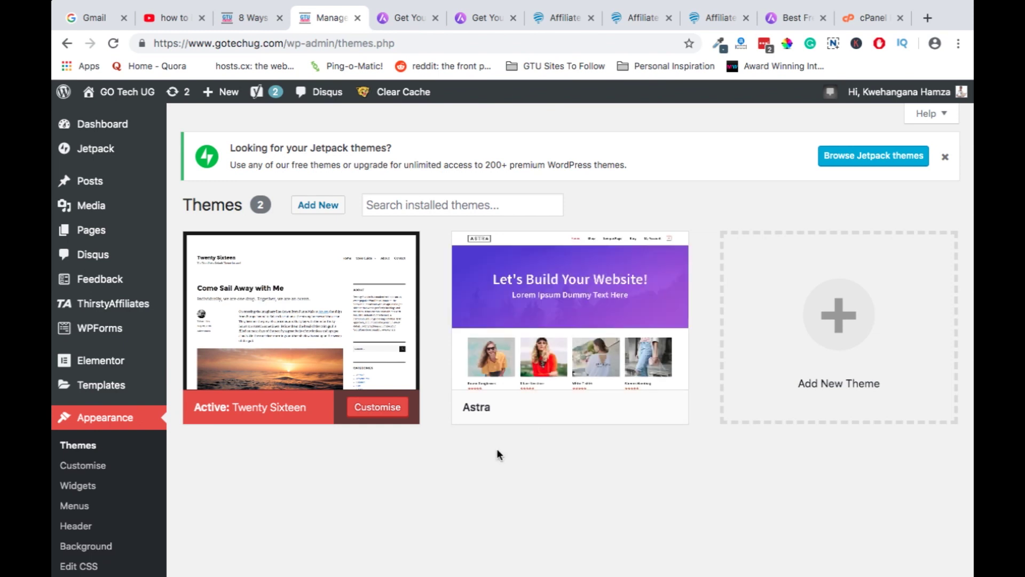
Glance over the wpastra.com theme page, then return to WordPress and choose Add New theme
left_click(793, 20)
mouse_move(848, 109)
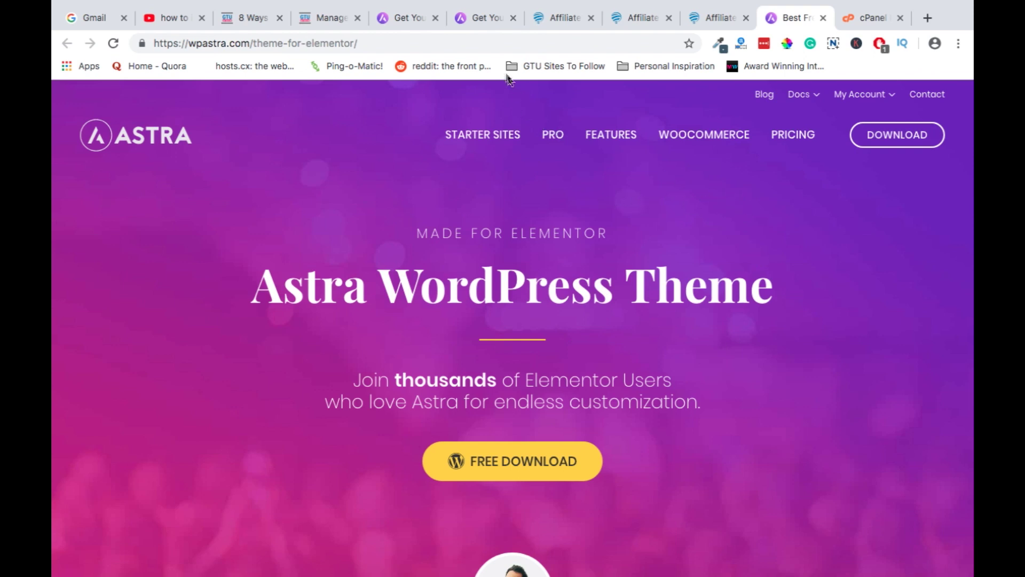
mouse_move(634, 566)
left_click(318, 18)
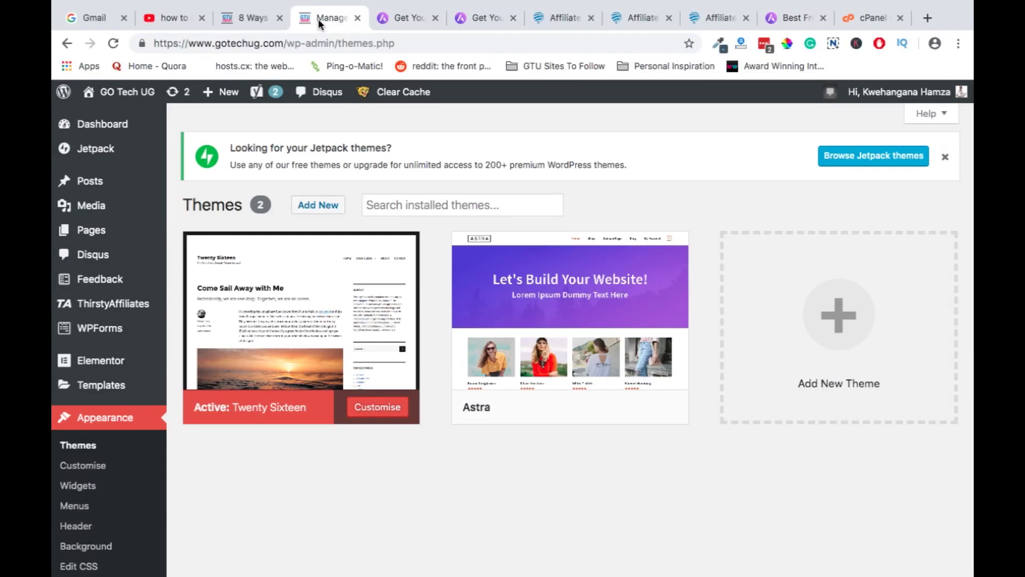
left_click(321, 209)
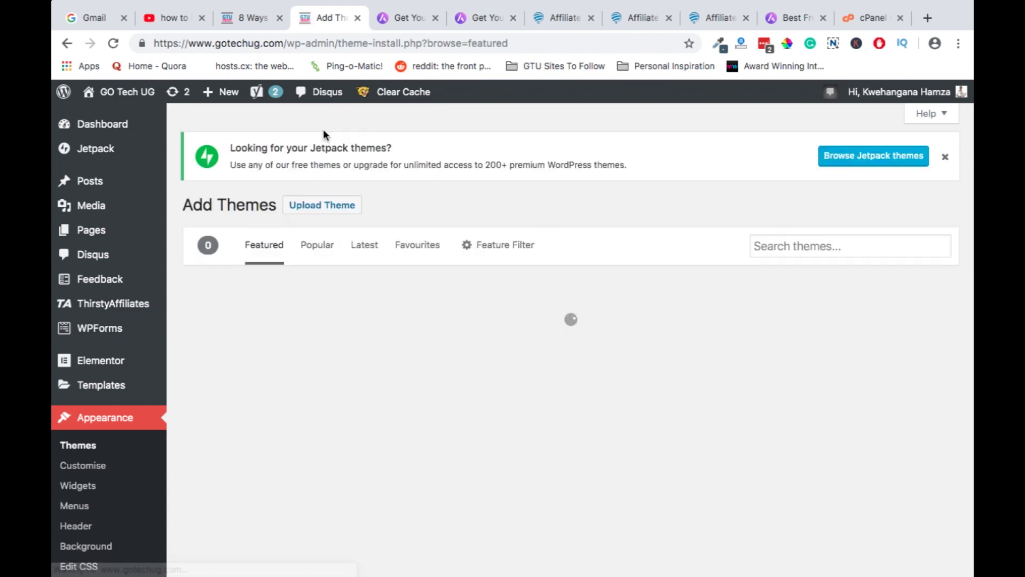
Show the Upload Theme .zip panel and cancel the file picker, leaving 'No file chosen'
left_click(336, 211)
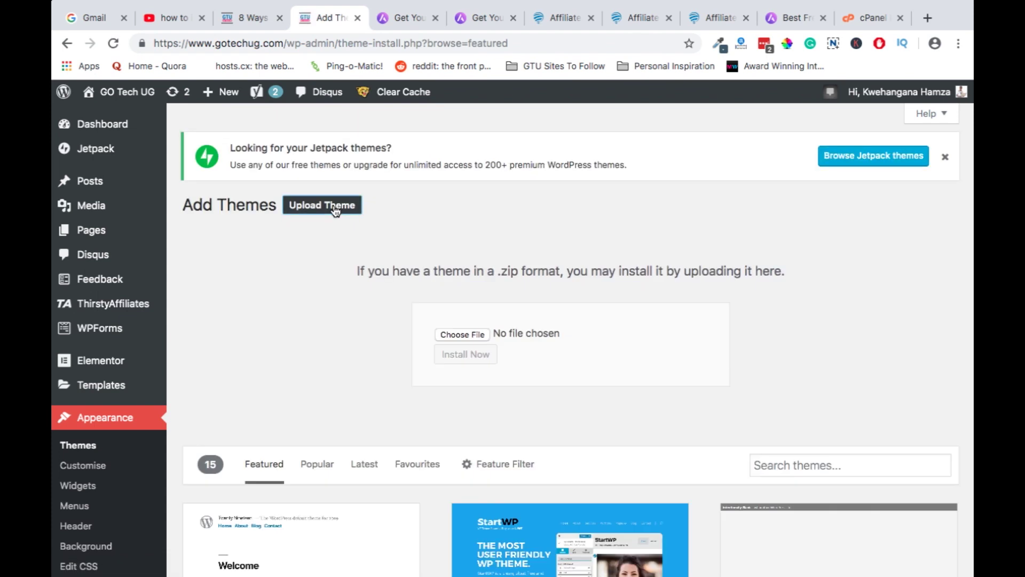
left_click(463, 334)
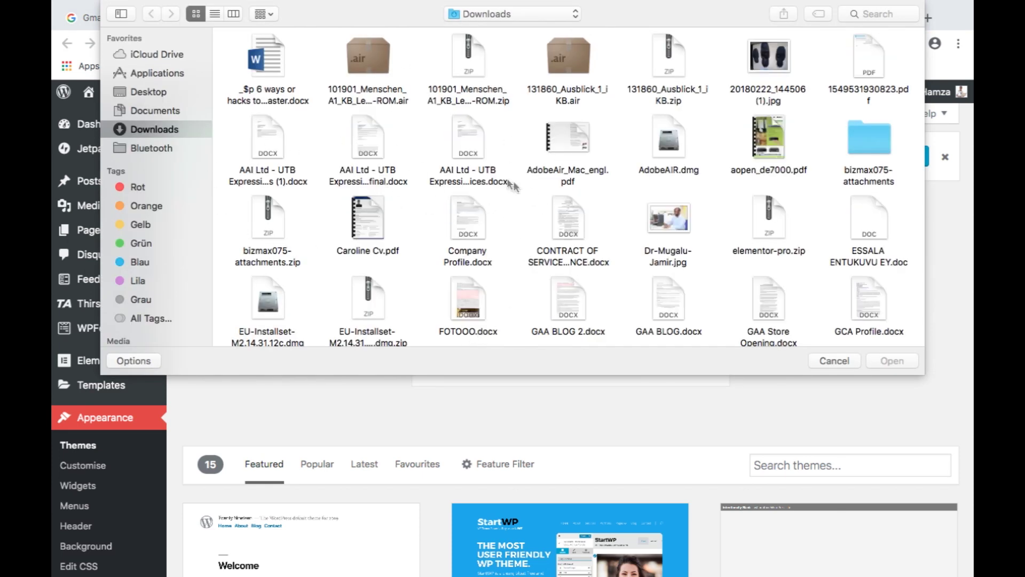
left_click(834, 361)
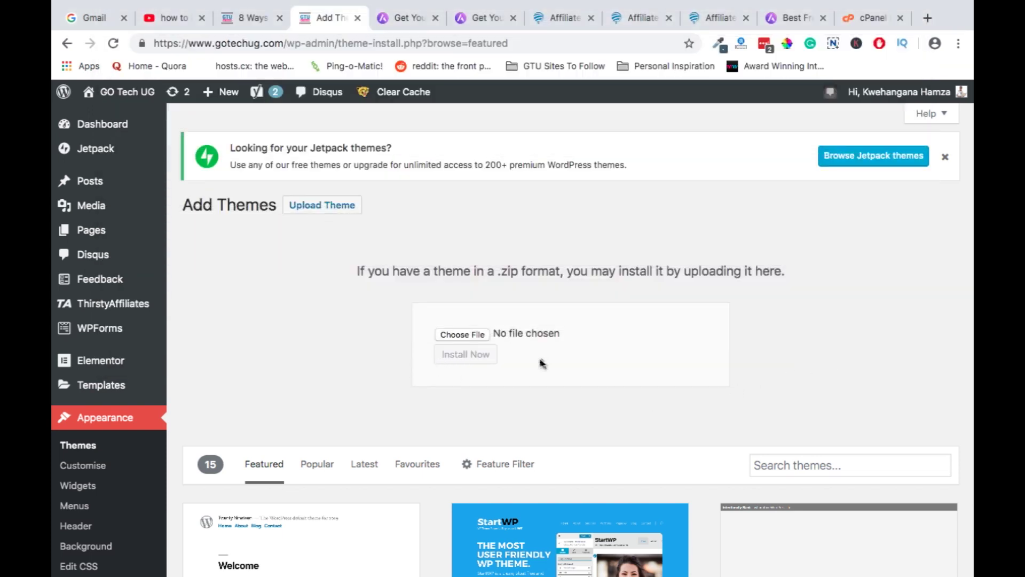
scroll(543, 363, "down", 3)
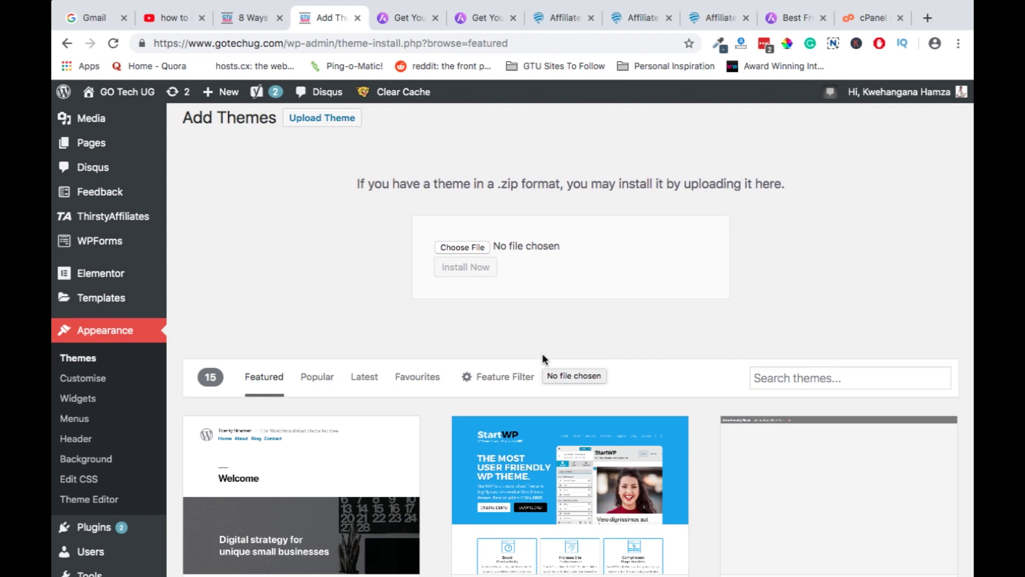
scroll(543, 355, "down", 3)
scroll(544, 357, "up", 3)
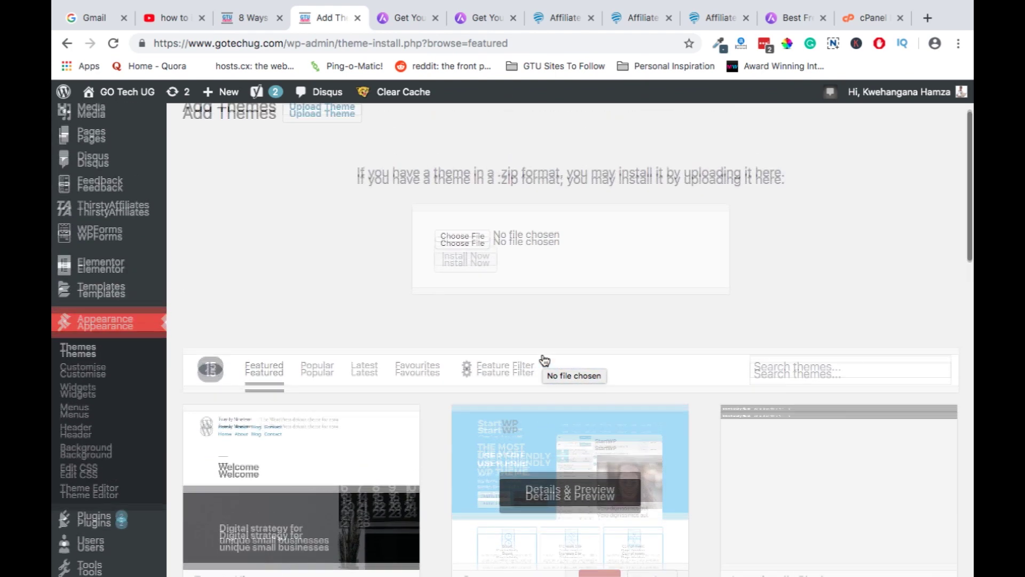
left_click(75, 449)
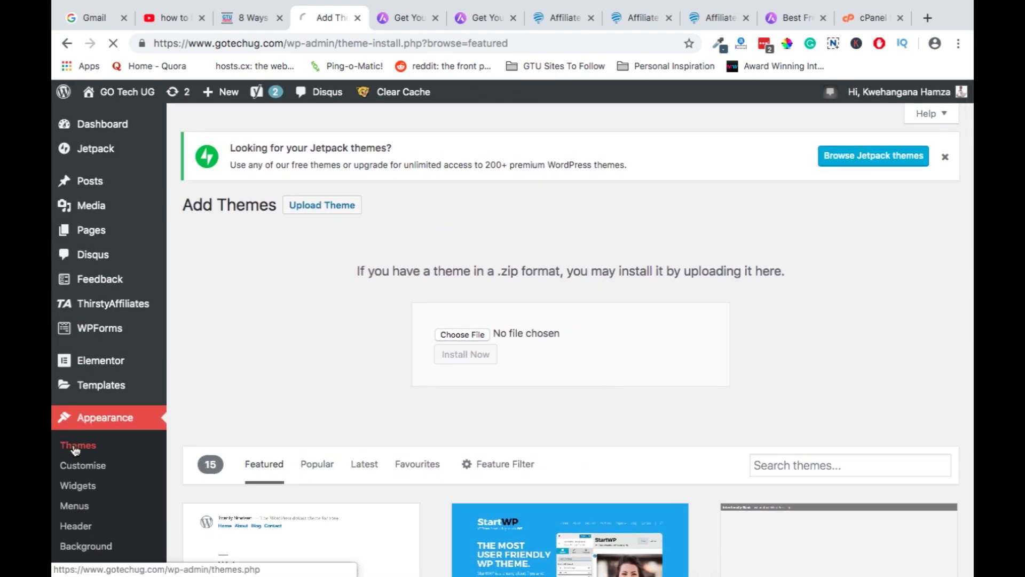